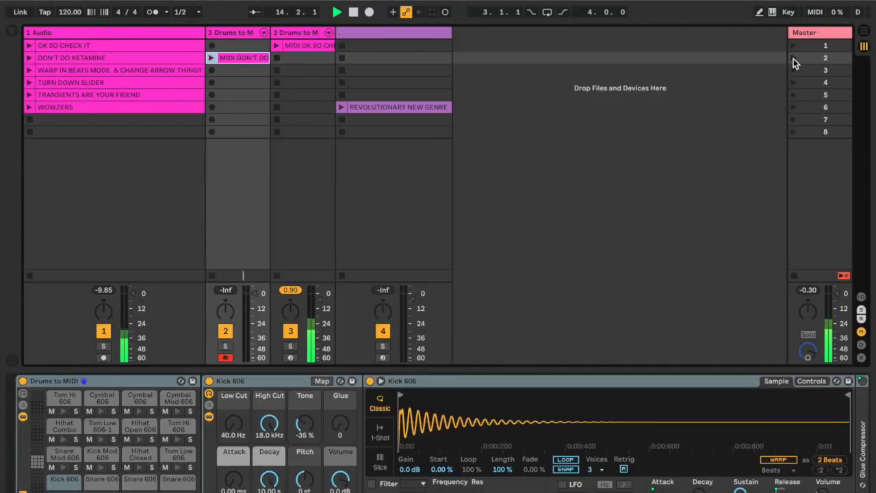
Launch scene 2, slightly lowering the volume of its converted drum track, and open that track's MIDI clip.
click(793, 59)
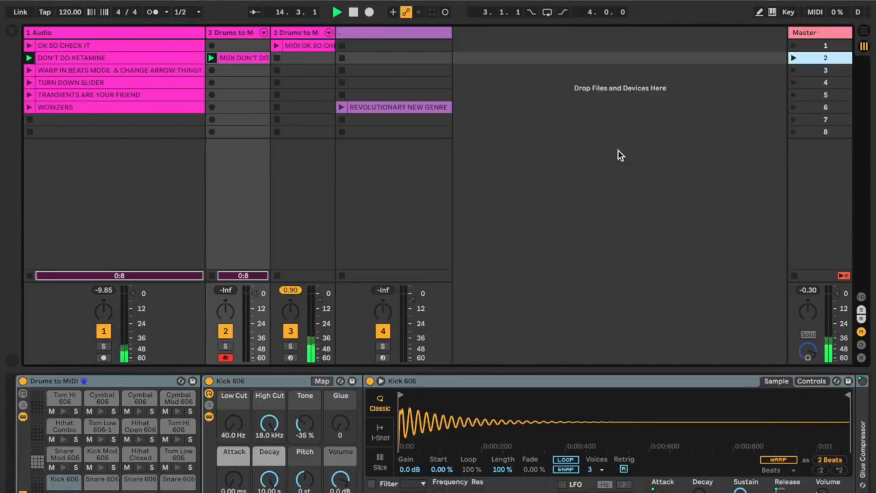
drag(253, 294, 253, 300)
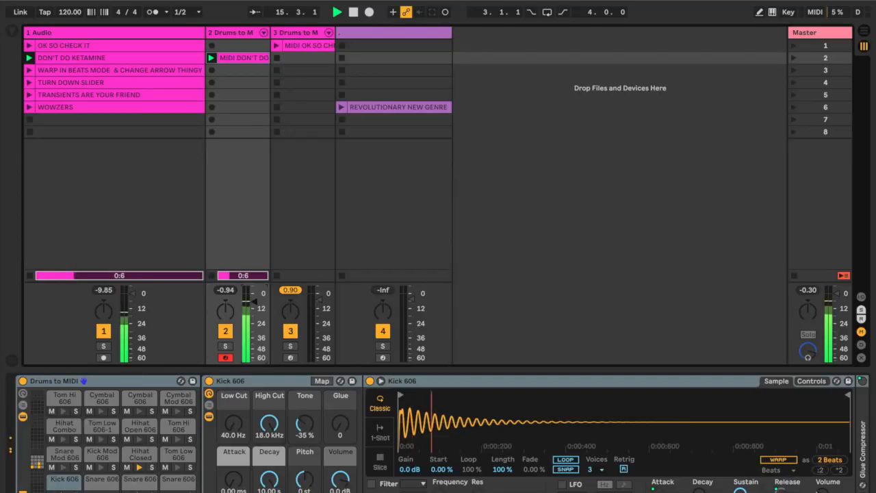
double_click(247, 60)
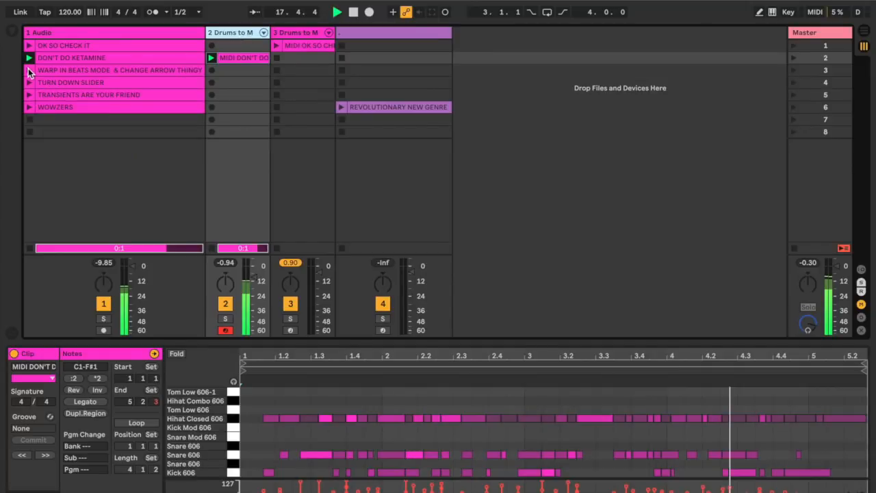
Play the WARP IN BEATS MODE clip and set its warp mode to Beats with transient looping off (single forward arrow).
click(29, 71)
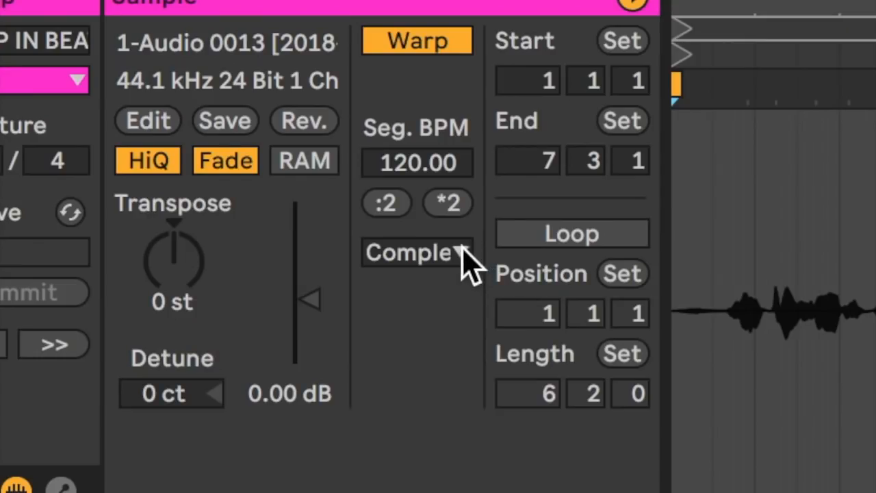
click(463, 254)
click(463, 296)
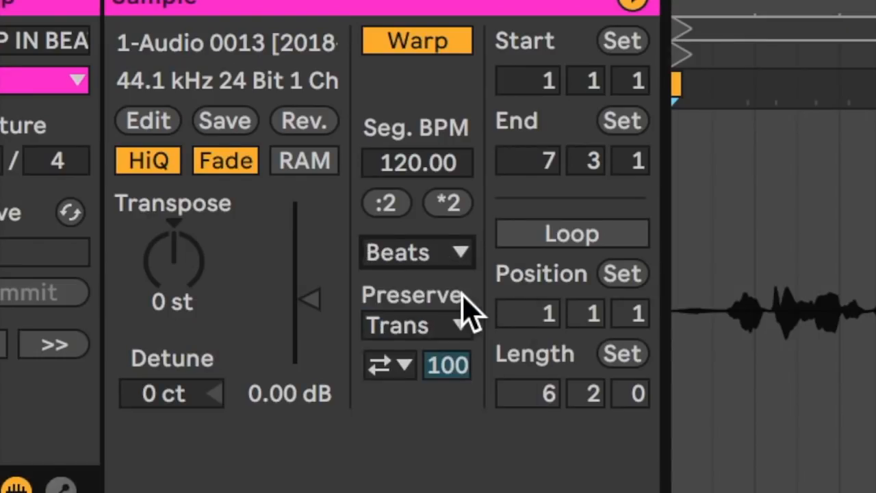
click(398, 367)
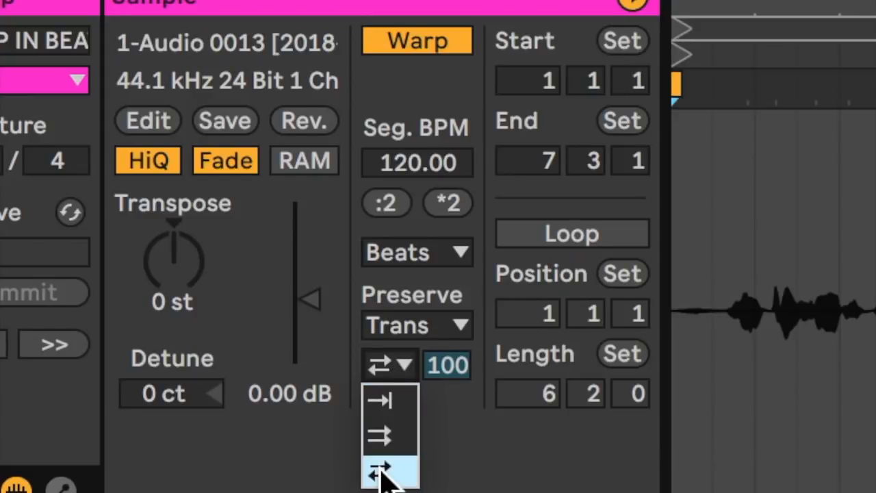
click(411, 411)
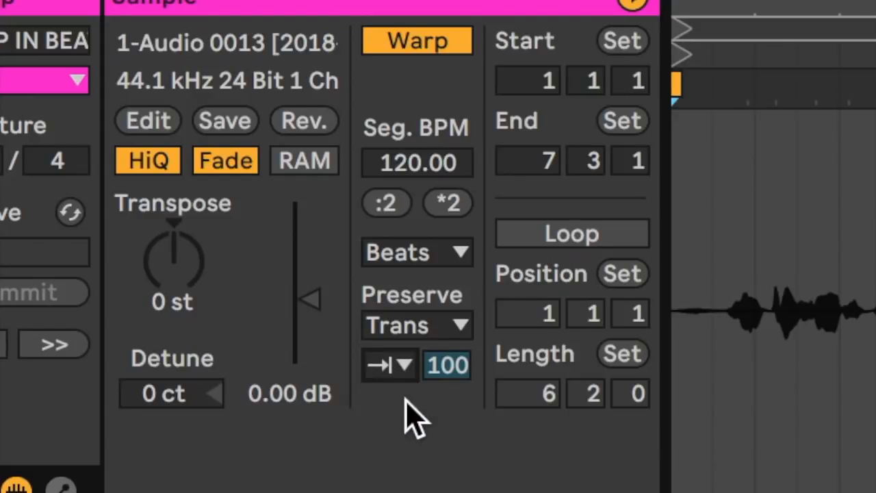
Play the TURN DOWN SLIDER clip and reduce its transient envelope to about 65.
click(53, 80)
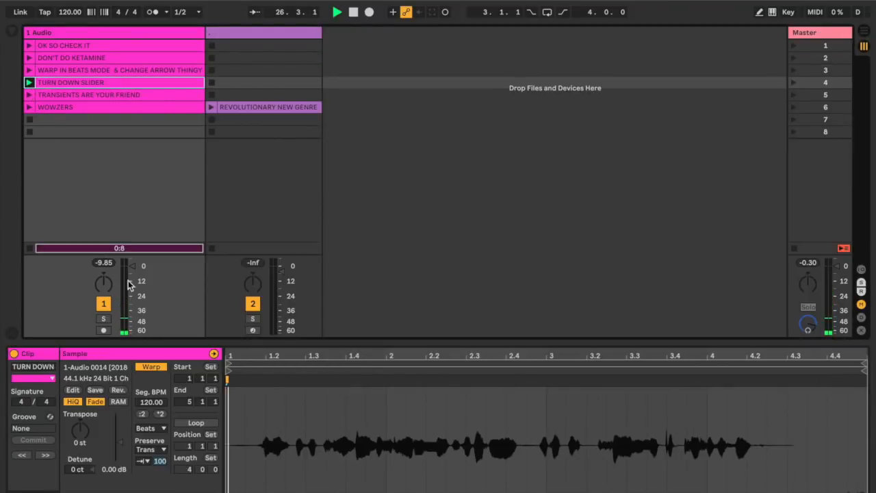
drag(159, 462, 159, 476)
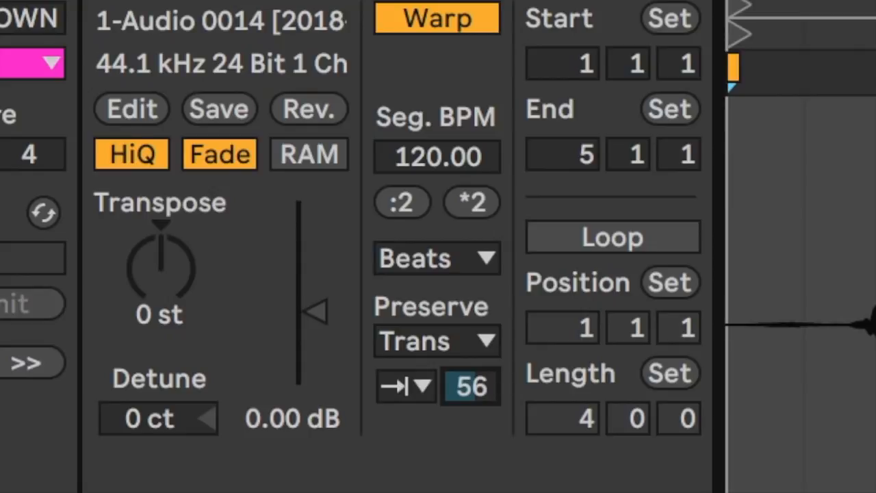
drag(464, 383, 464, 376)
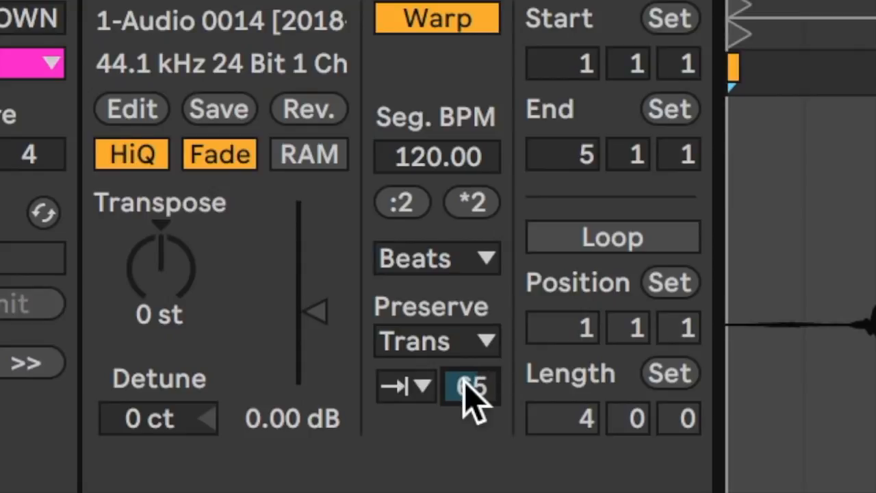
Play the TRANSIENTS ARE YOUR FRIEND clip and examine the transient markers above its waveform.
click(29, 93)
drag(159, 462, 159, 479)
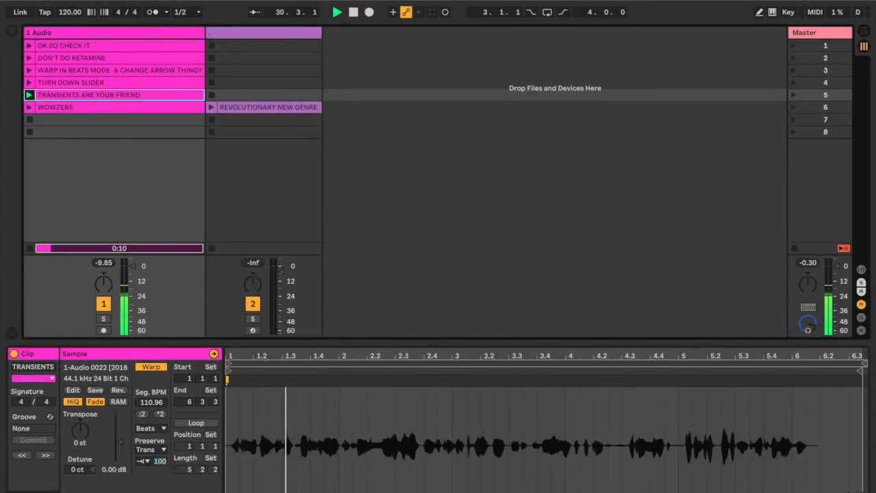
drag(258, 349, 258, 388)
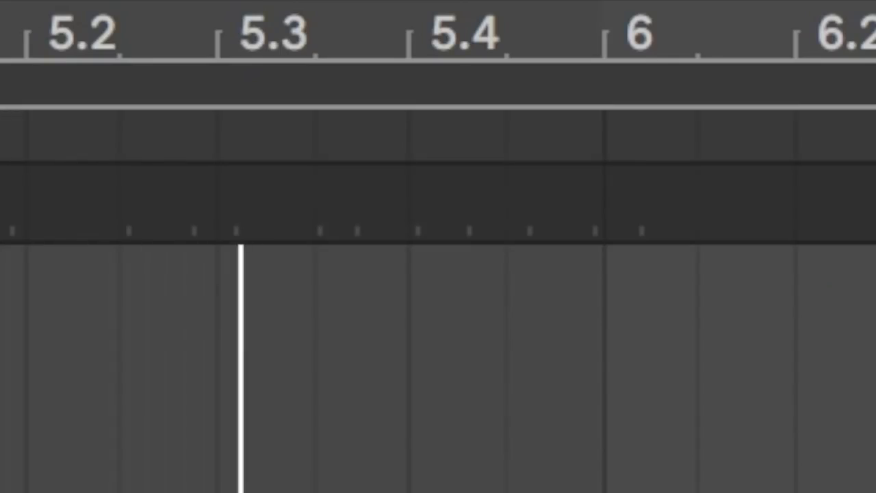
Play the WOWZERS clip, turn off its transient looping (single forward arrow) and reduce its transient envelope to 77.
click(69, 108)
key(Return)
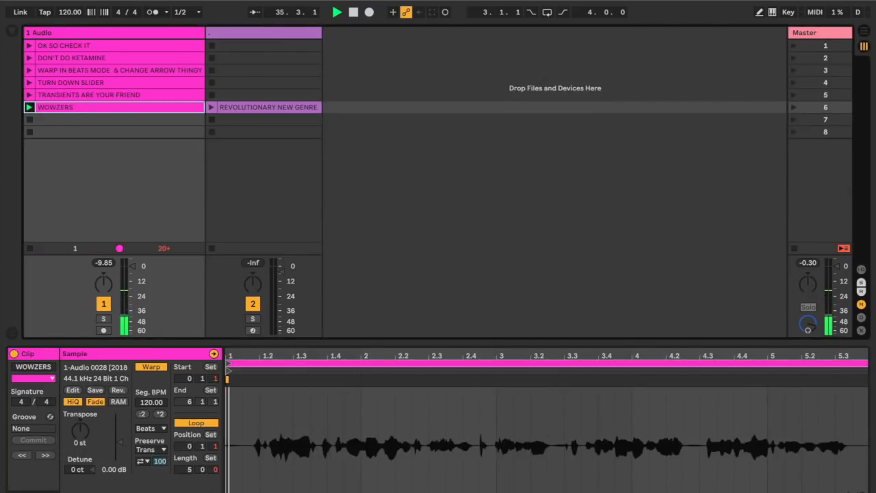
click(143, 462)
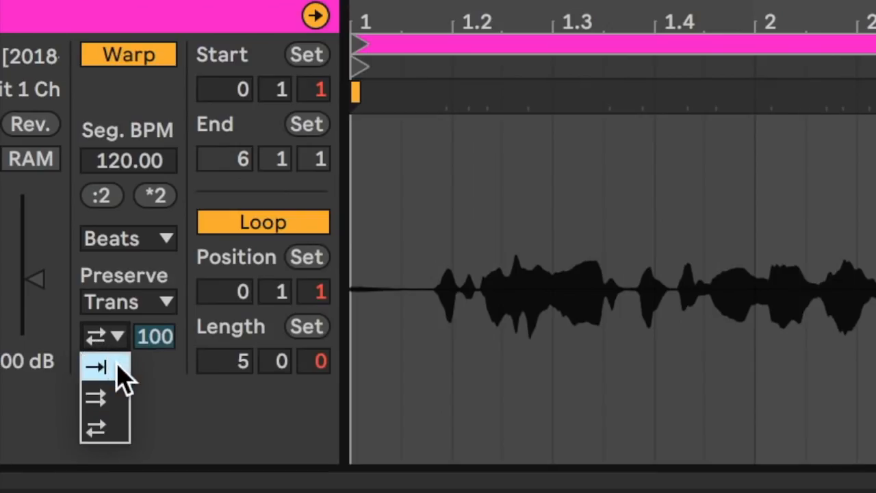
click(122, 375)
drag(148, 336, 148, 343)
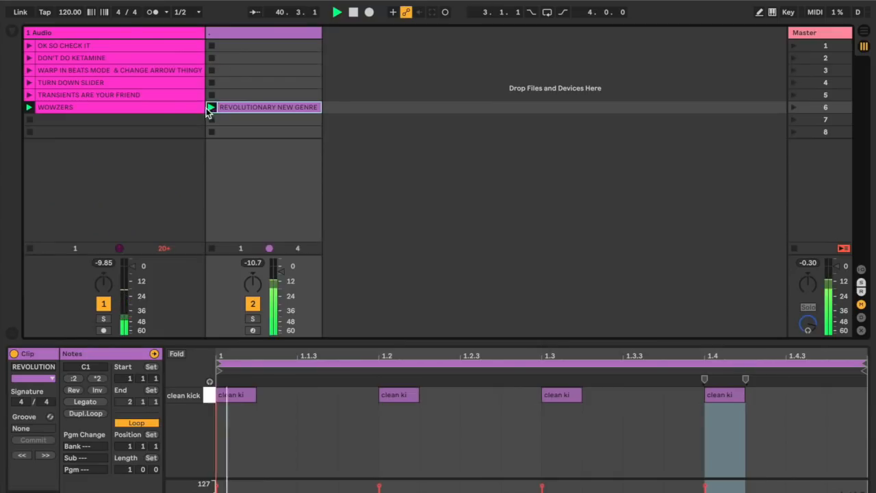
With the REVOLUTIONARY NEW GENRE beat playing, reduce the WOWZERS clip's transient envelope to 23 and stop playback.
click(179, 108)
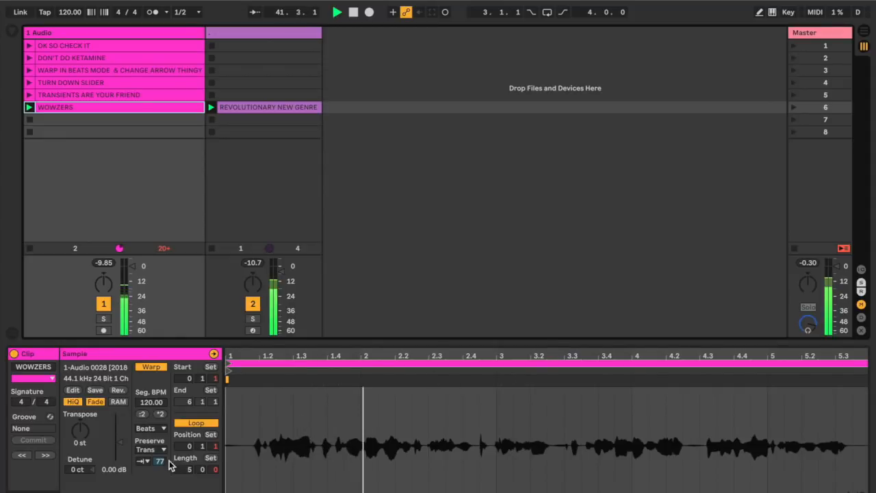
drag(170, 463, 169, 480)
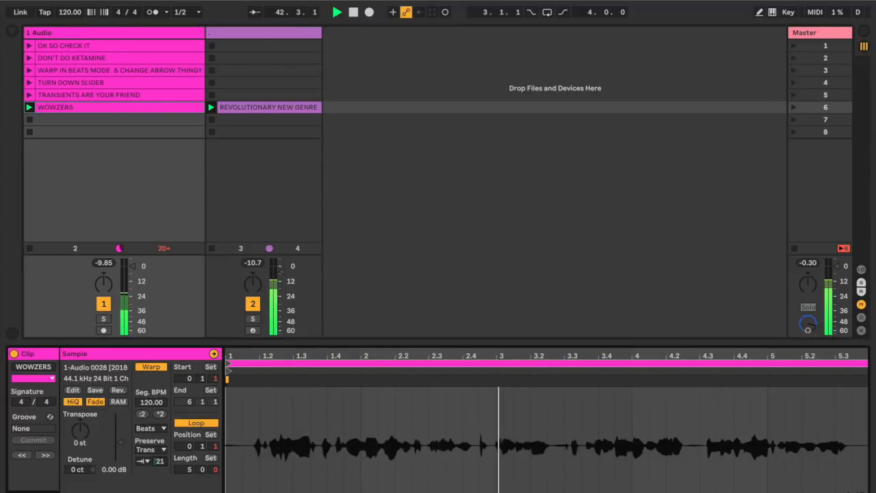
key(space)
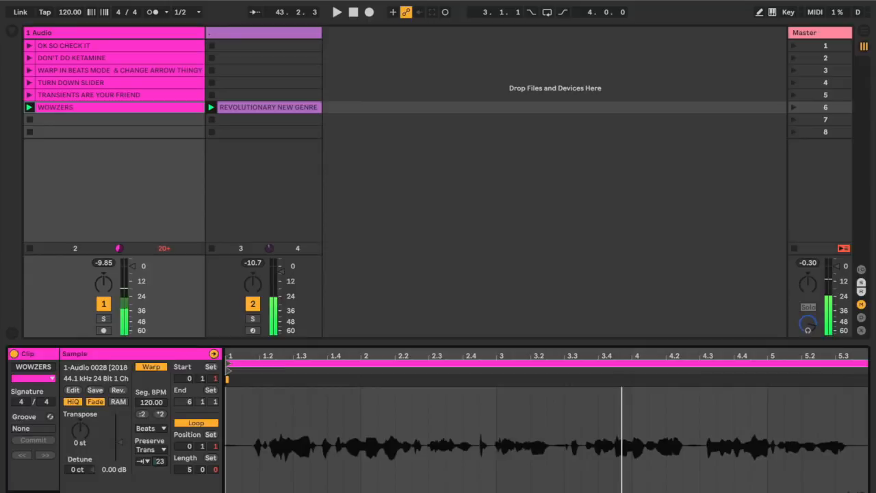
Add Drum Buss after EQ Eight on the Audio track, with Drive at 20% and Transients raised.
key(shift+Tab)
click(730, 452)
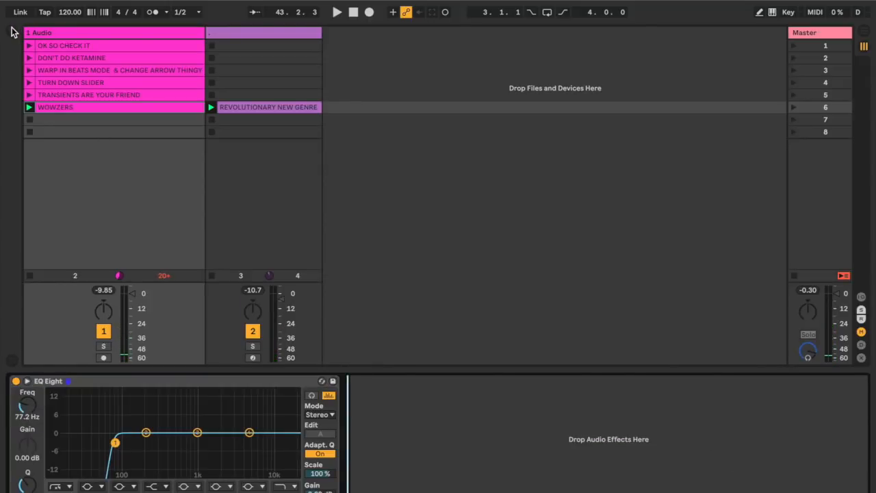
click(11, 32)
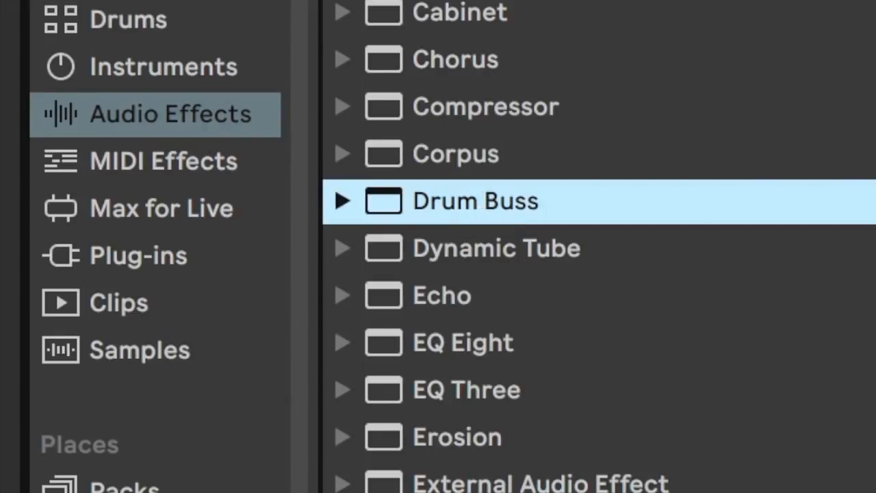
key(Return)
drag(406, 481, 406, 462)
drag(327, 441, 328, 438)
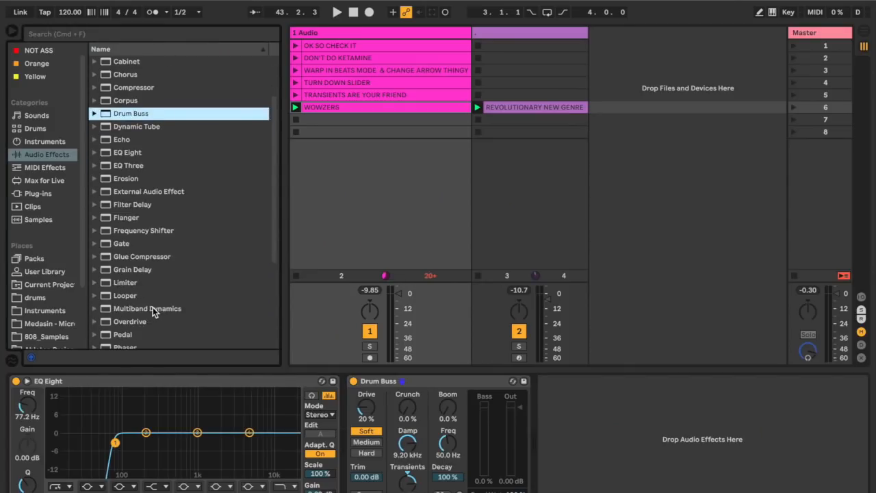
Add Multiband Dynamics with the OTT preset after Drum Buss and start playback.
double_click(152, 307)
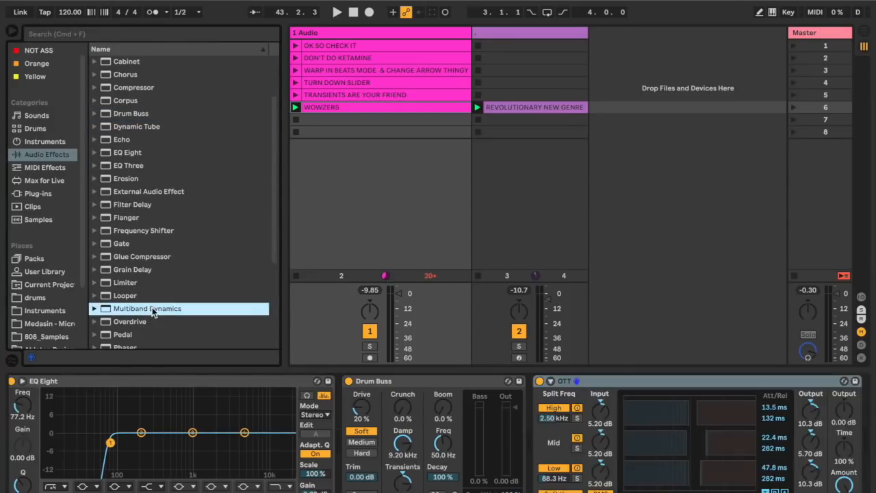
key(space)
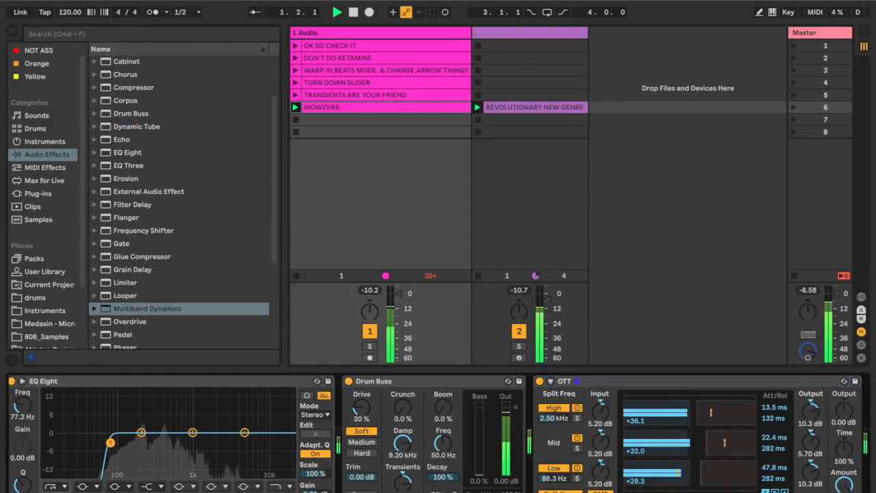
Shorten the WOWZERS clip's loop to one bar, running from bar 2 to bar 3.
key(shift+Tab)
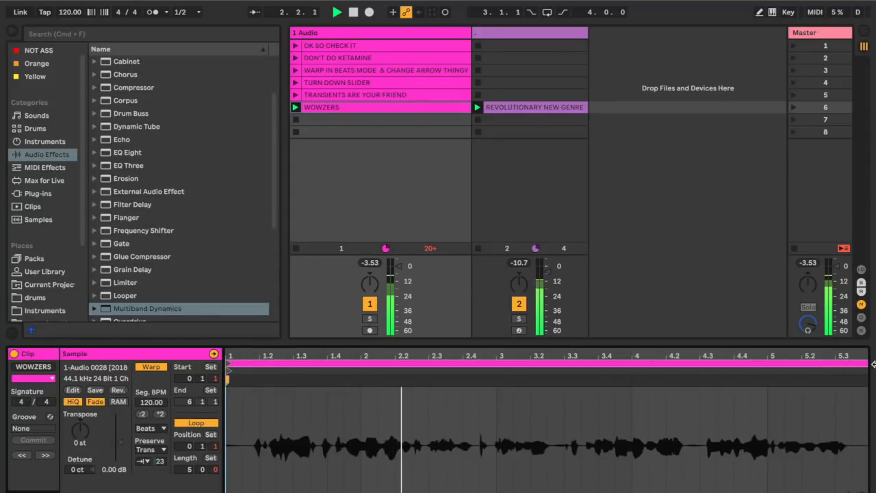
drag(865, 365, 493, 376)
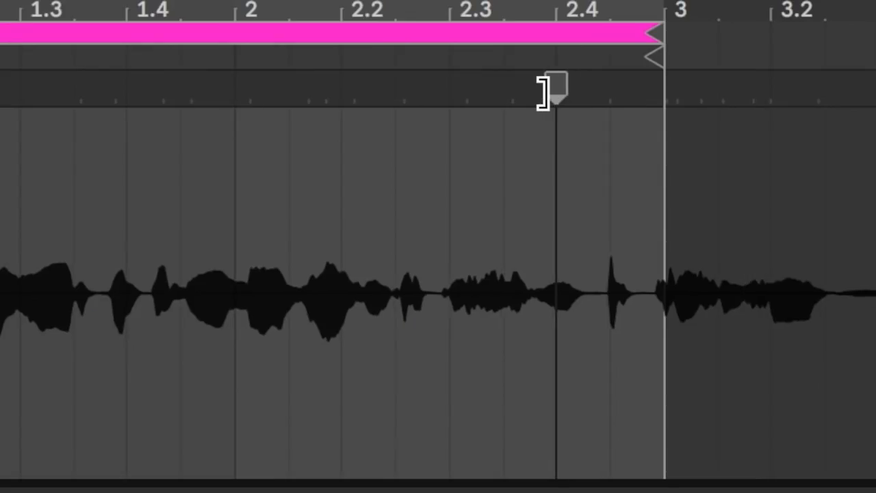
double_click(548, 89)
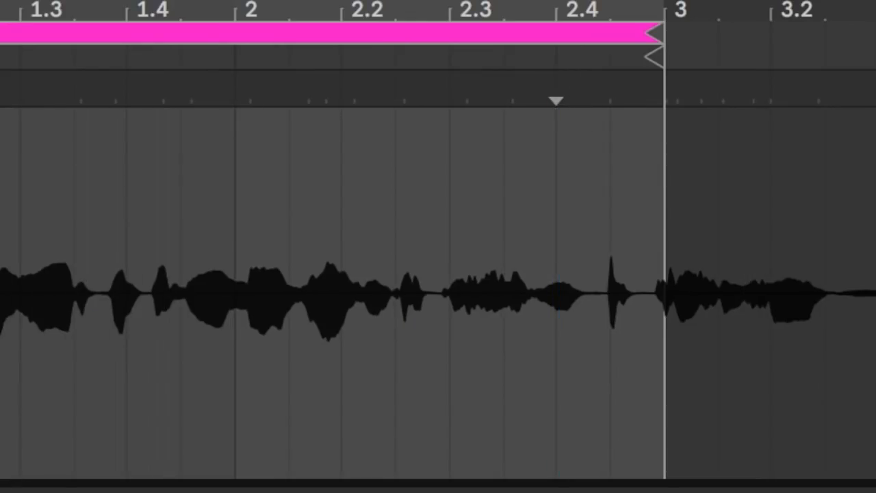
drag(0, 48, 228, 47)
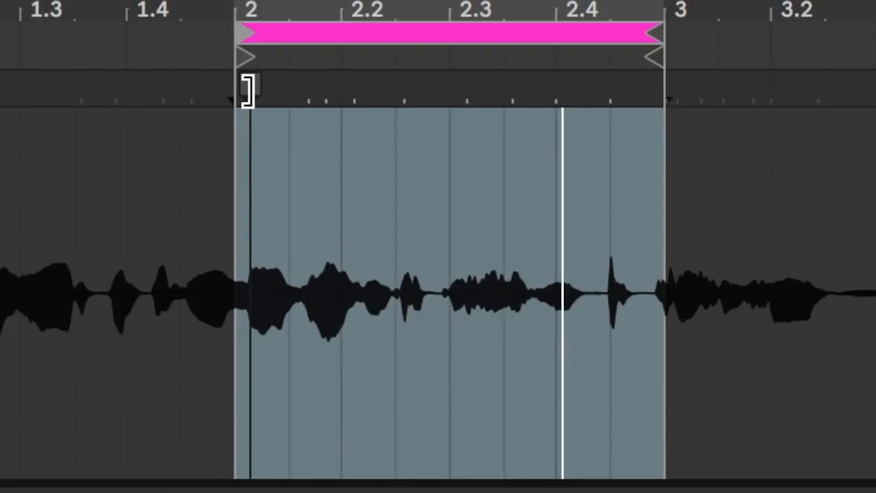
Warp the transient just after bar 2 back onto bar 2, and the sharp transient after 2.4 onto bar 3.
mouse_move(243, 100)
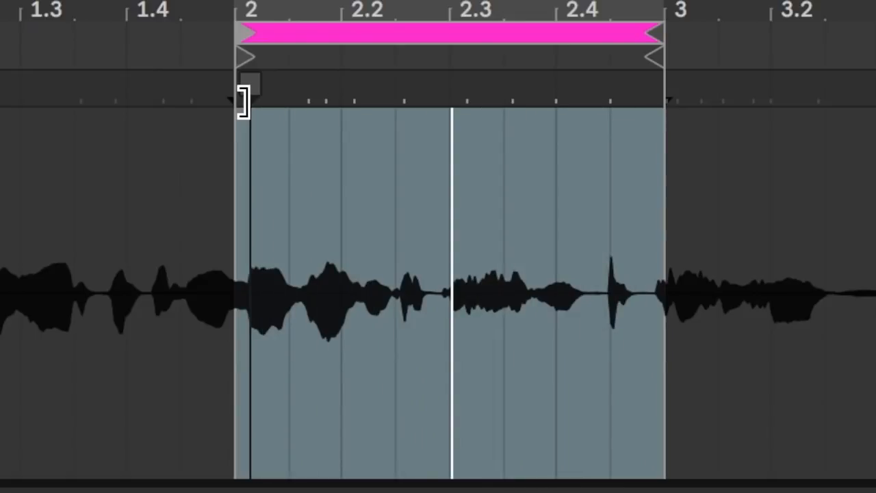
drag(242, 100, 228, 99)
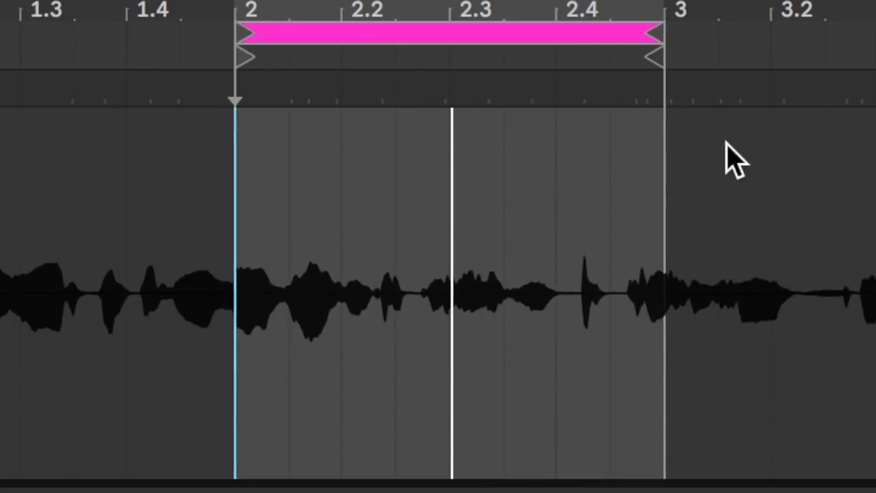
drag(583, 98, 648, 103)
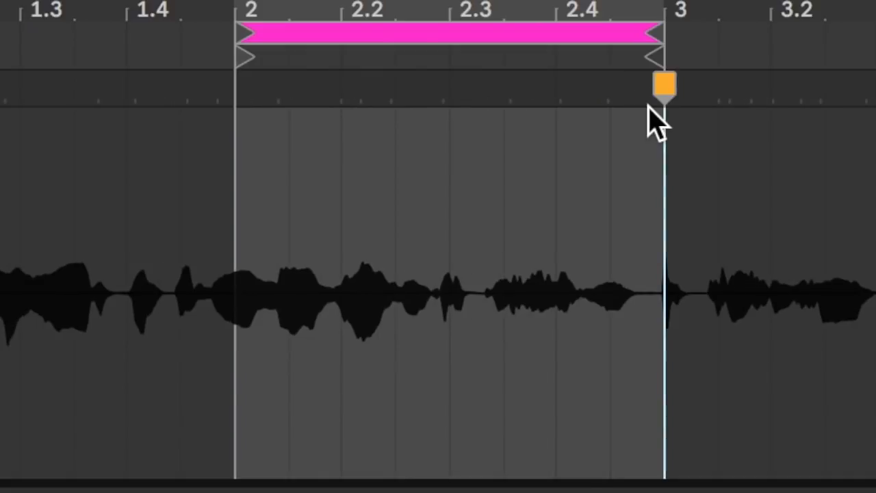
Add a warp marker between 2.3 and 2.4, move it to about 2.3.3, and shift the marker at bar 3 earlier.
double_click(532, 103)
mouse_move(532, 102)
mouse_down()
mouse_move(536, 90)
mouse_move(517, 100)
mouse_up()
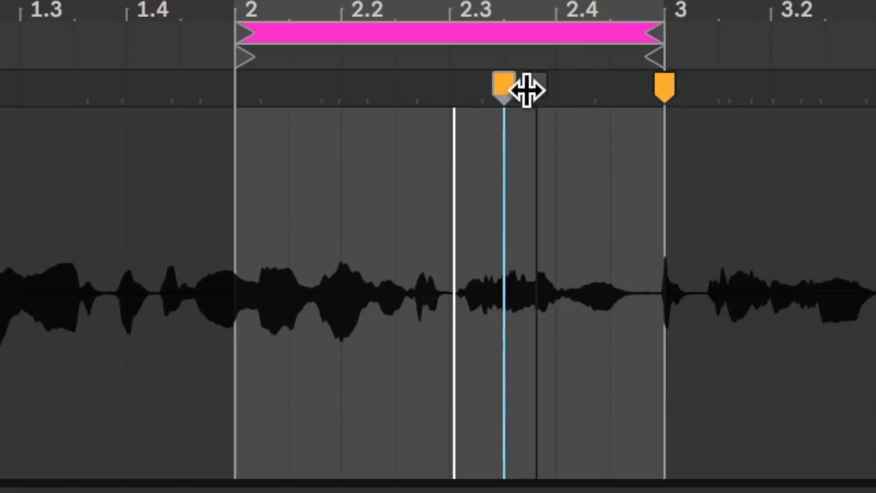
mouse_move(501, 88)
mouse_down()
mouse_move(537, 100)
mouse_move(519, 103)
mouse_up()
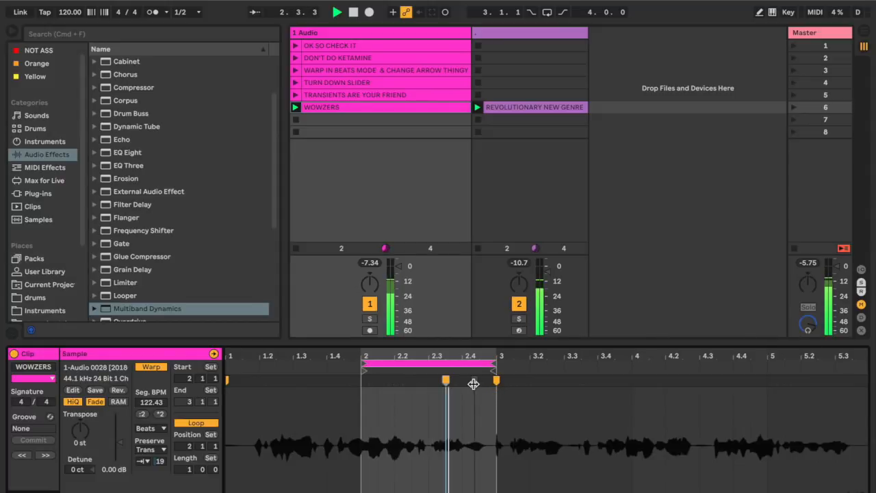
drag(496, 381, 480, 381)
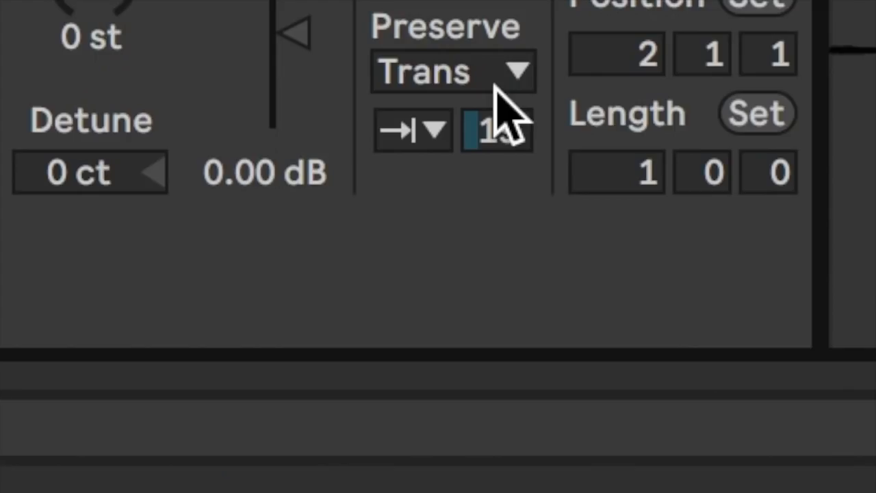
Set the WOWZERS clip's Preserve option to 1/16.
click(497, 81)
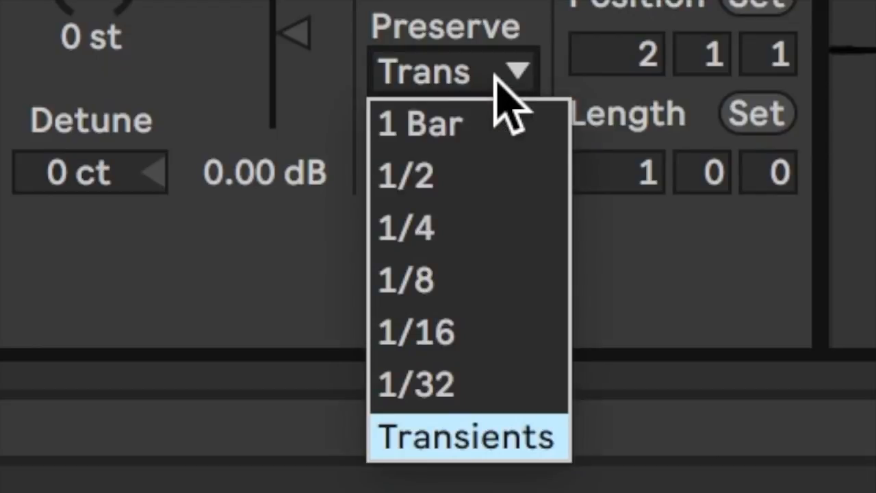
click(463, 343)
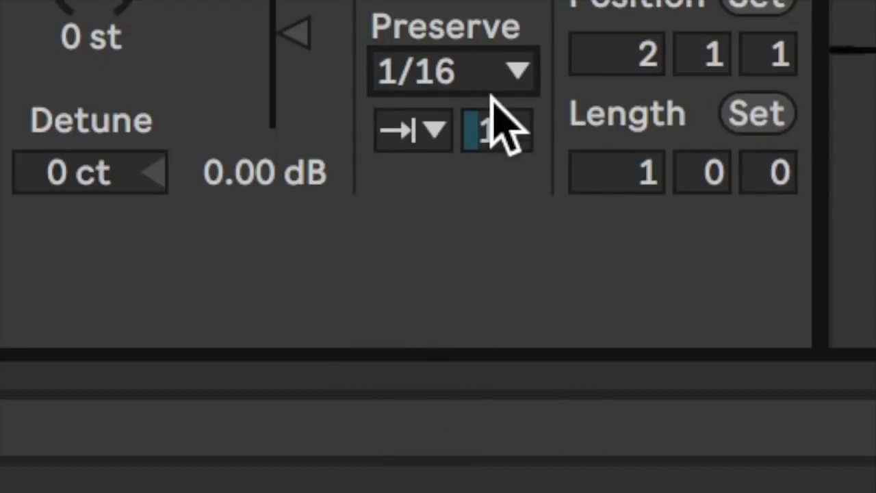
Try the WOWZERS clip's Preserve option at 1/32, and finish with it set to Transients.
click(490, 69)
click(446, 384)
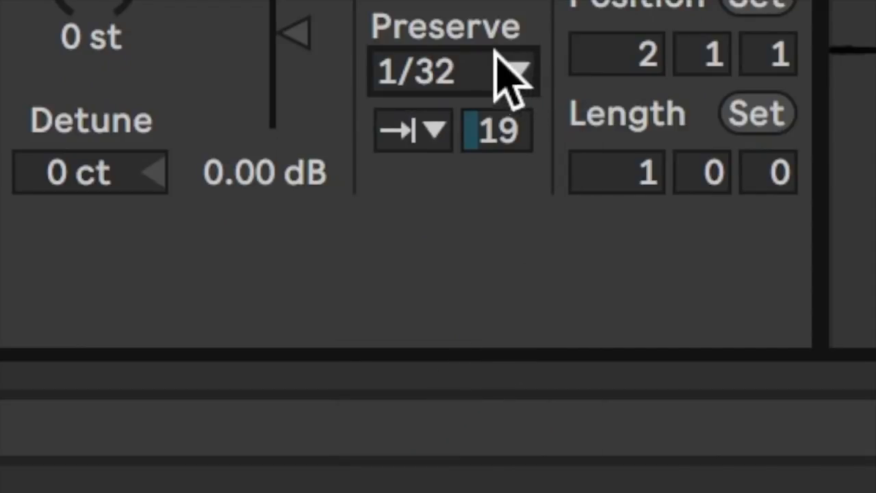
click(464, 74)
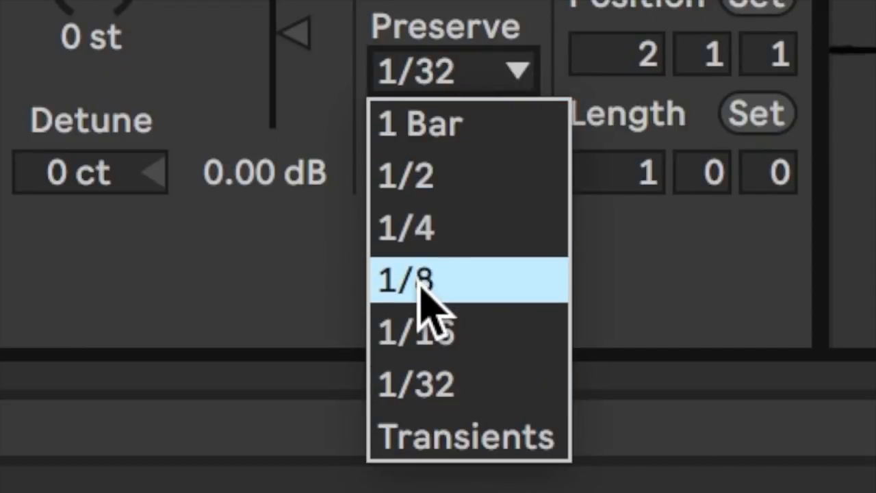
click(425, 437)
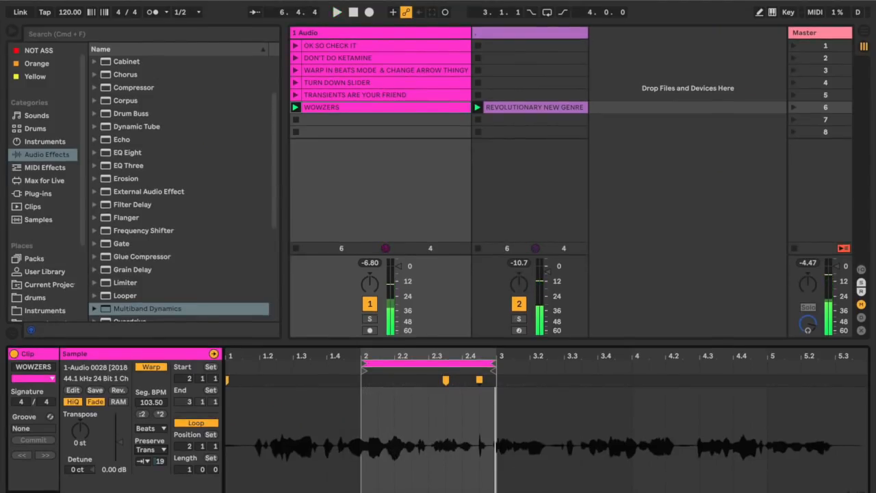
Insert a new audio track directly after the vocal track.
key(shift+Tab)
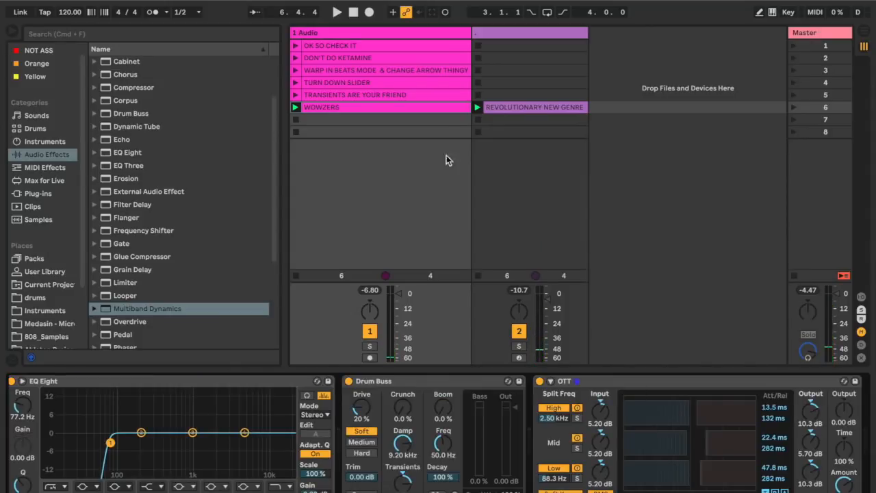
right_click(345, 34)
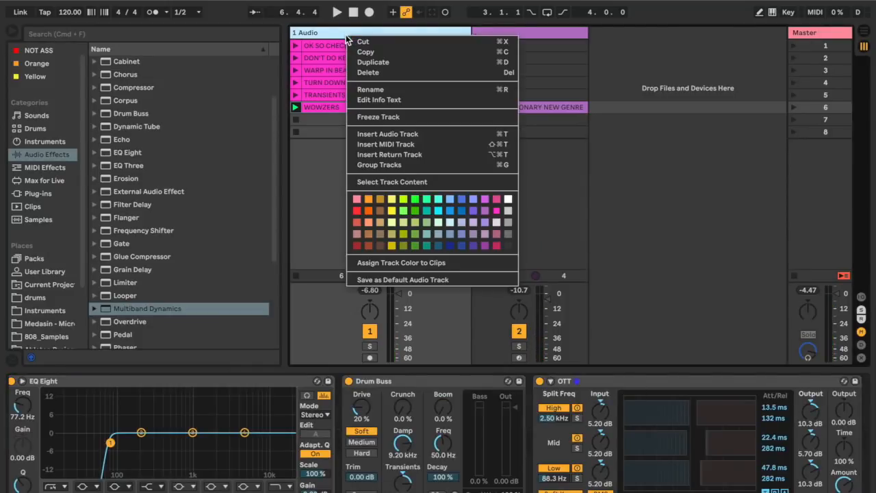
click(383, 135)
Place UNDERBELLY_WONK_LOOP.wav from the Below The Surf folder in the new track's scene 4 slot and launch it.
scroll(36, 304, down, 5)
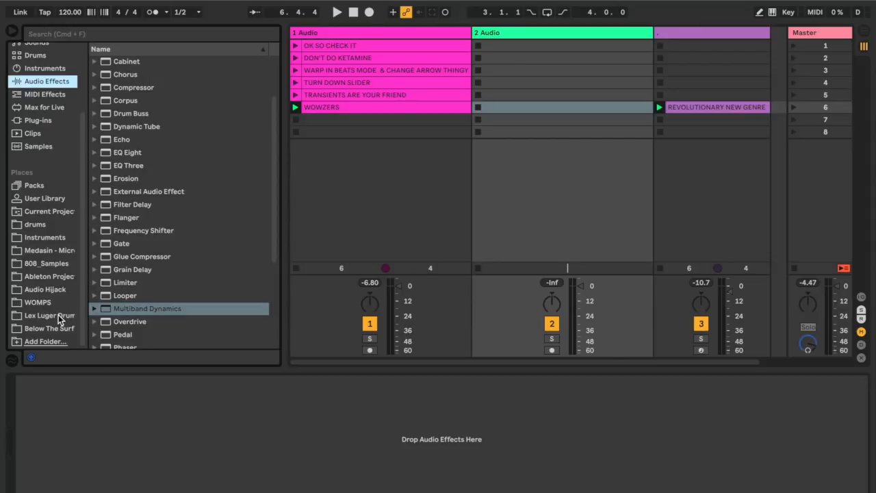
click(53, 329)
drag(163, 77, 515, 83)
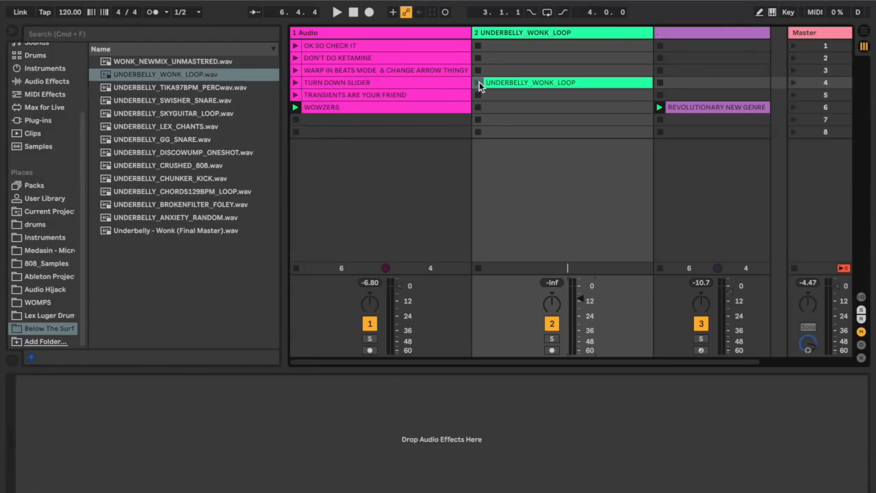
click(479, 83)
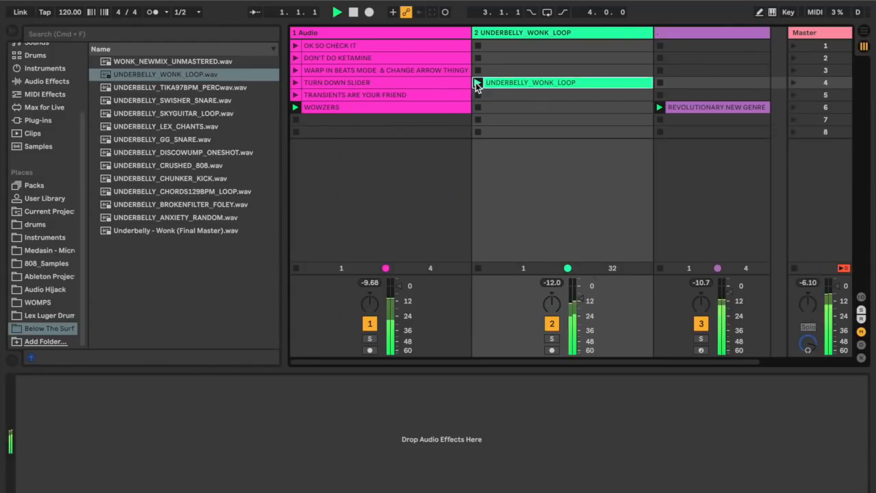
Set the UNDERBELLY_WONK_LOOP clip to Beats warp mode with transient looping off and a transient envelope of 37.
click(487, 83)
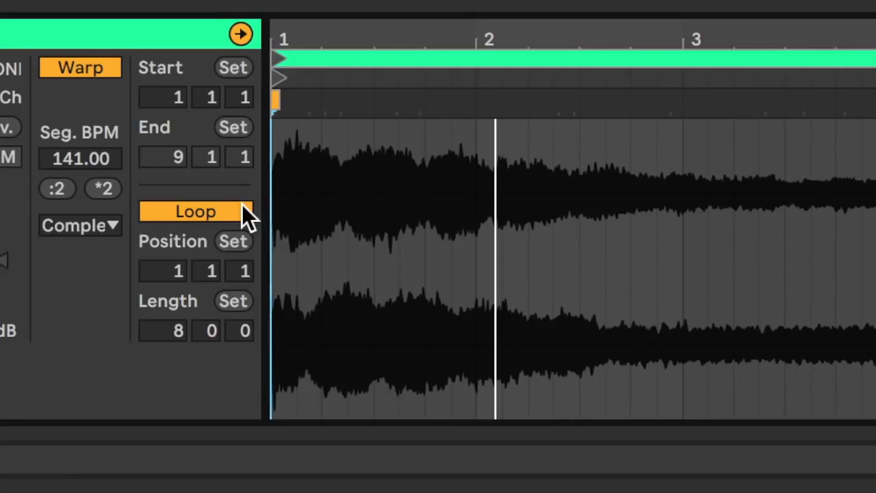
click(107, 224)
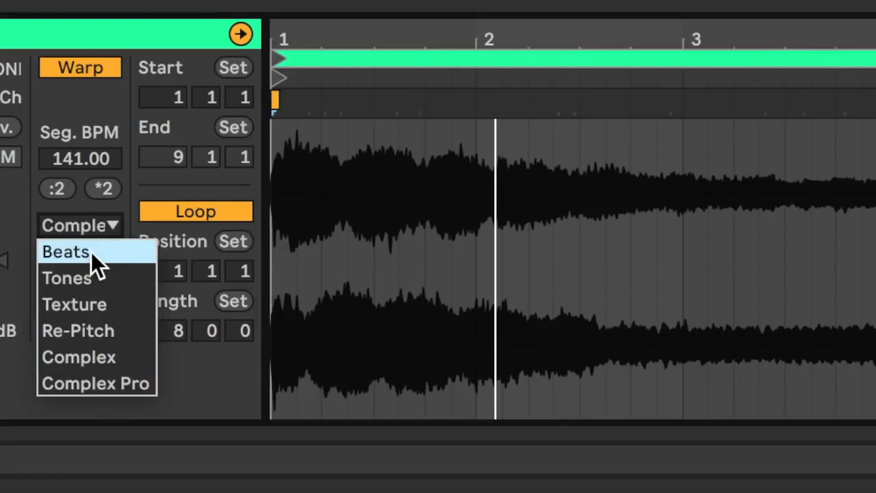
click(92, 252)
click(68, 312)
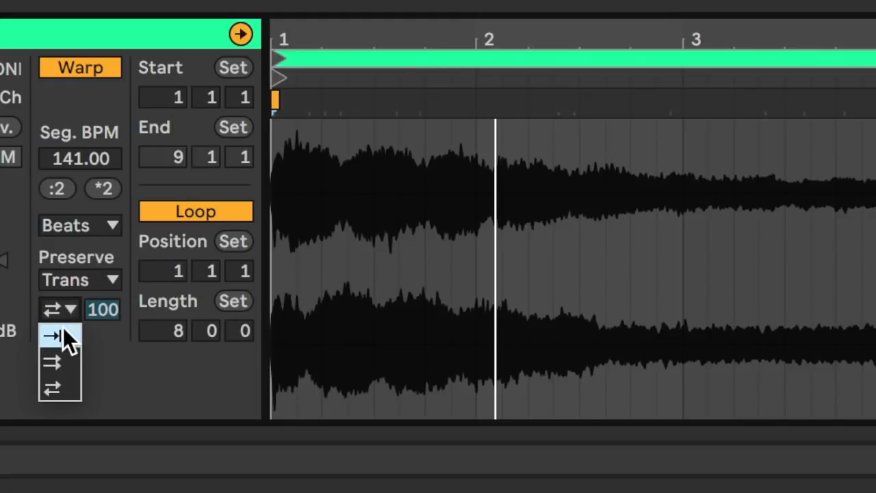
click(63, 328)
drag(107, 308, 107, 319)
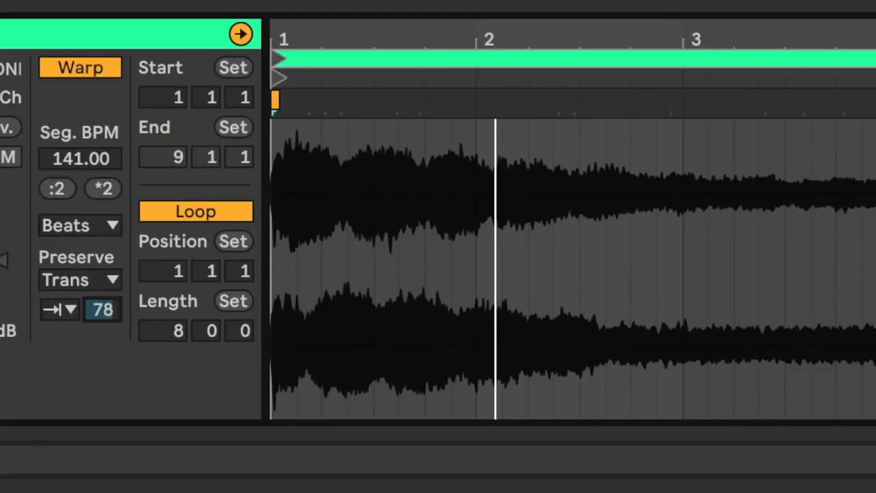
mouse_move(103, 310)
mouse_down()
mouse_move(102, 319)
mouse_move(102, 309)
mouse_up()
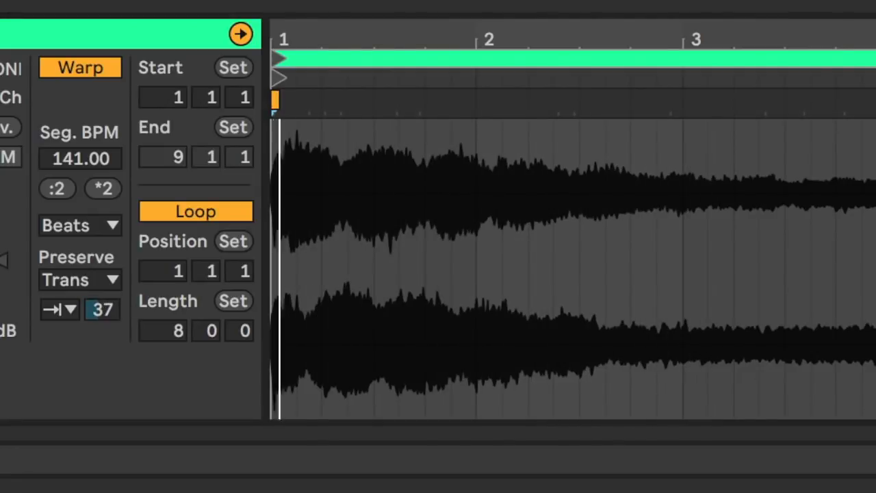
Shorten the clip's loop to two bars, from bar 1 to bar 3, and add a warp marker just after bar 2.
drag(875, 106, 686, 105)
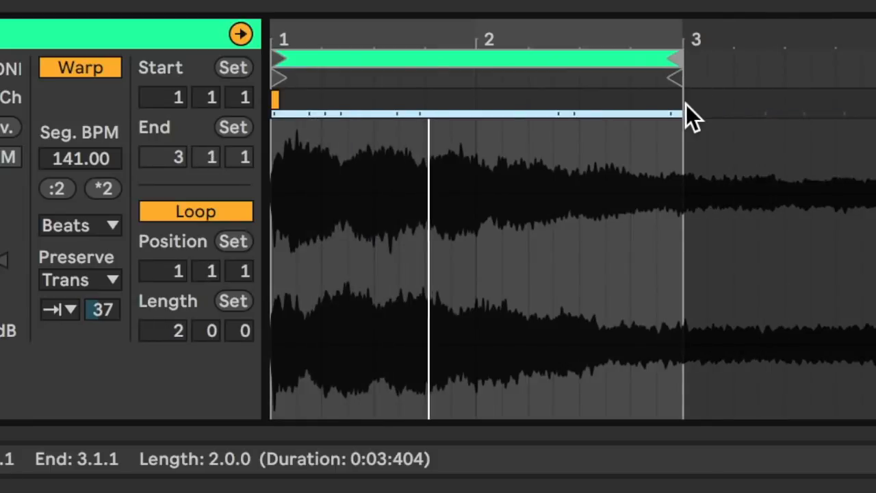
double_click(468, 194)
double_click(501, 125)
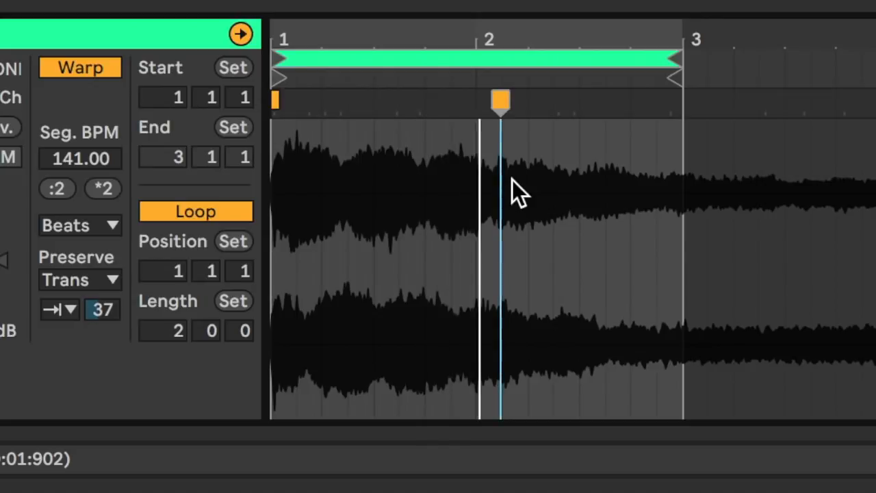
Add a warp marker near 2.4, nudge it onto 2.4, and play the result.
double_click(621, 134)
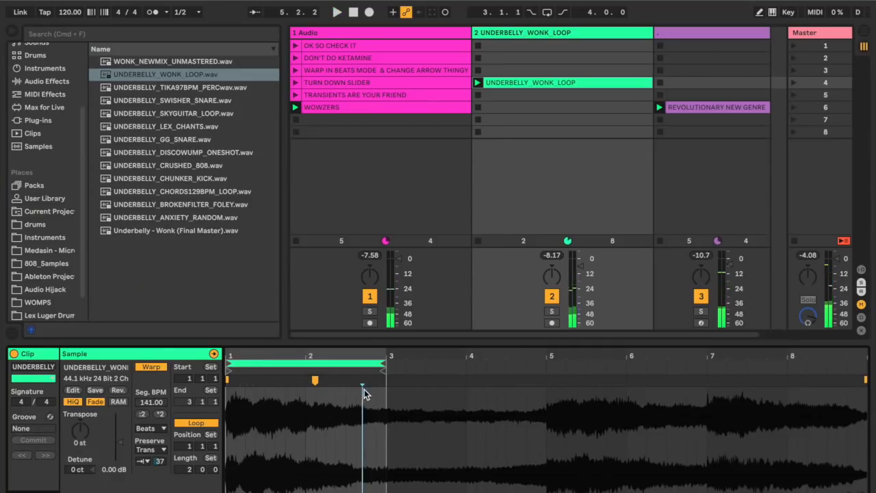
double_click(368, 396)
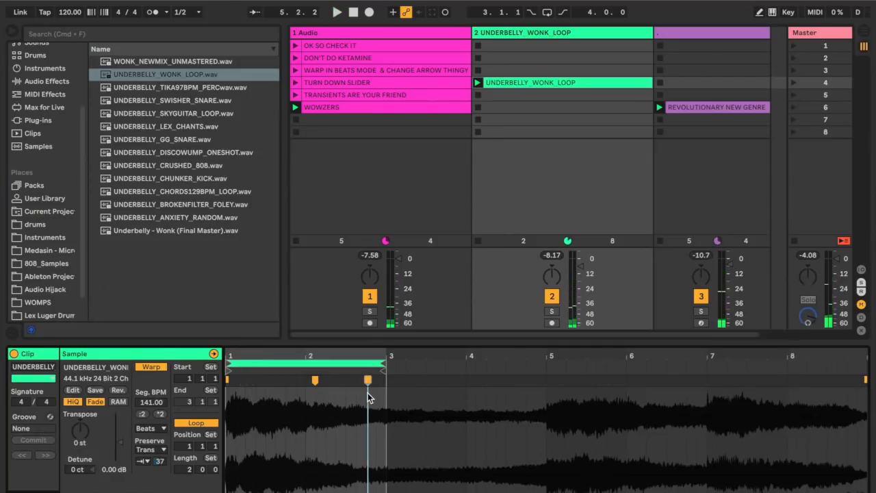
drag(353, 355, 375, 441)
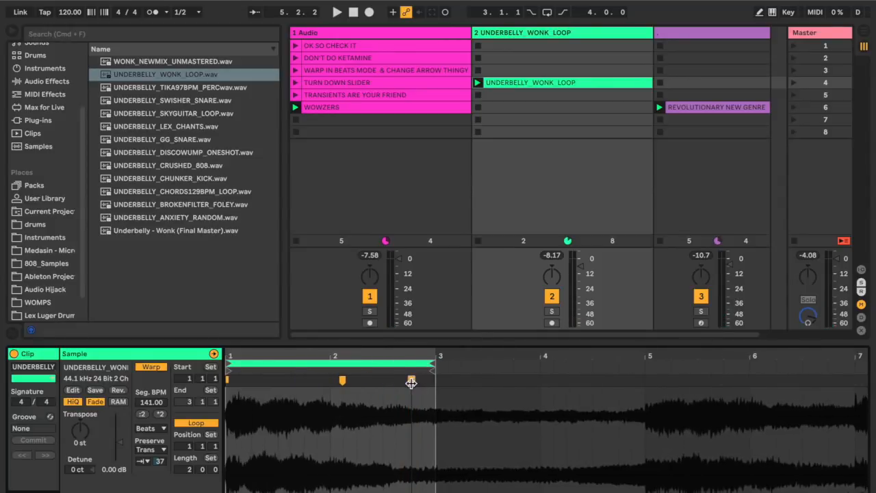
key(space)
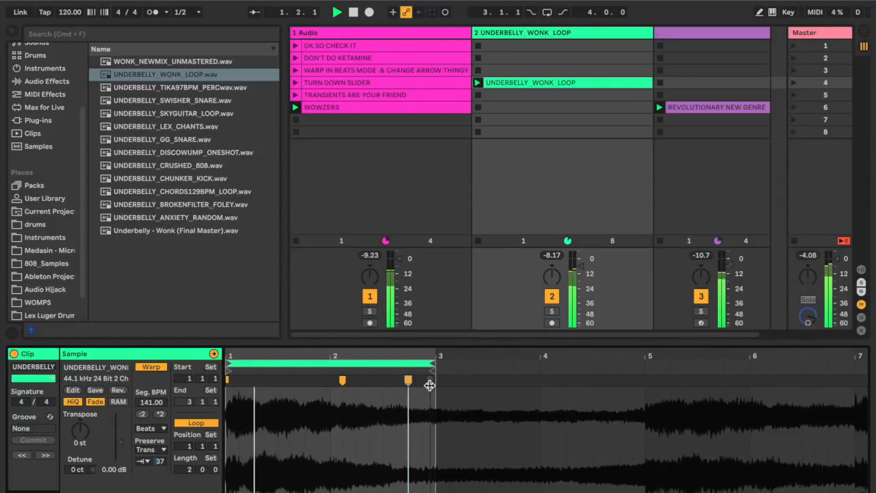
Set the transient envelope to 28 and add warp markers at about 1.2, 1.2.3, 1.4, 2.2.3 and 2.3.
drag(158, 461, 158, 467)
mouse_move(660, 121)
mouse_down()
mouse_move(673, 123)
mouse_move(627, 122)
mouse_up()
mouse_move(344, 124)
mouse_down()
mouse_move(336, 125)
mouse_move(358, 116)
mouse_move(374, 121)
mouse_up()
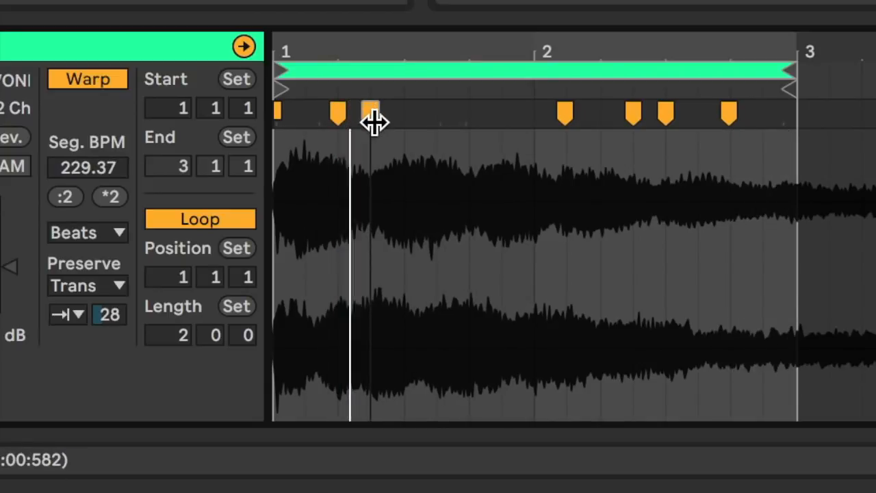
drag(472, 126, 470, 121)
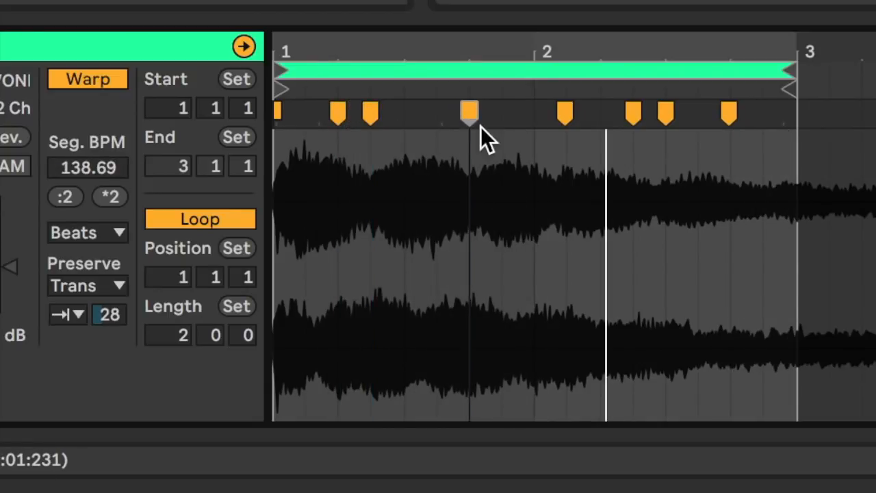
Add a warp marker just before bar 3 and move the marker at 2.4 earlier, to about 2.3.4.
click(781, 114)
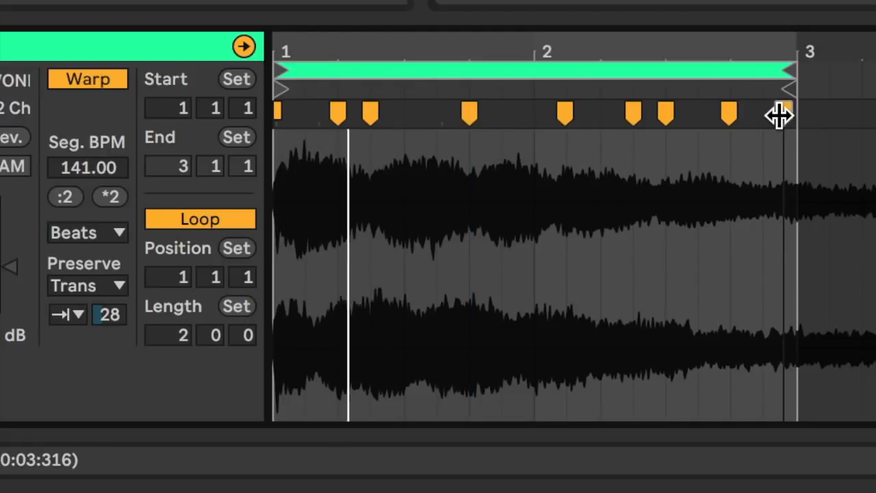
drag(745, 53, 740, 81)
double_click(694, 113)
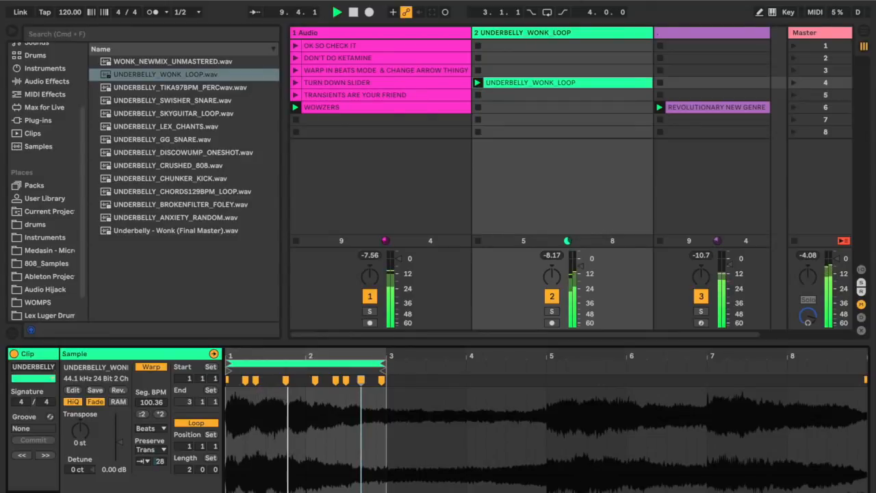
Copy the Drum Buss effect from the vocal track onto the UNDERBELLY_WONK_LOOP track.
click(370, 109)
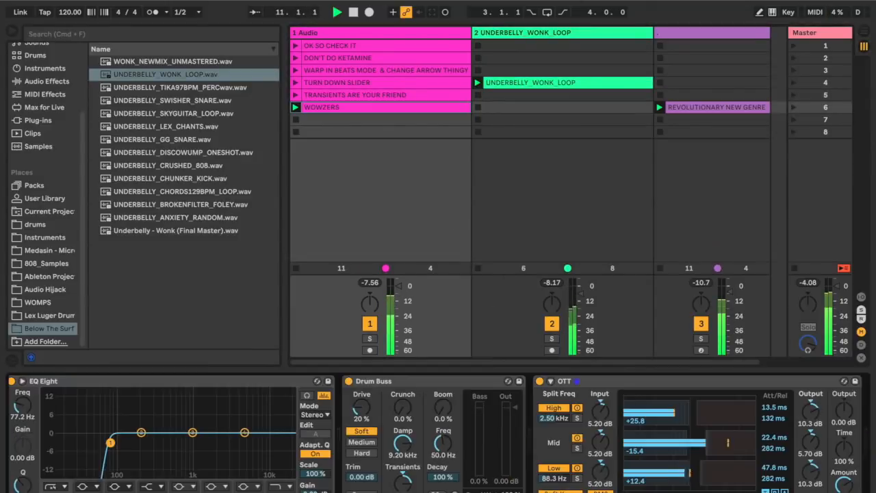
click(438, 380)
click(580, 82)
click(428, 470)
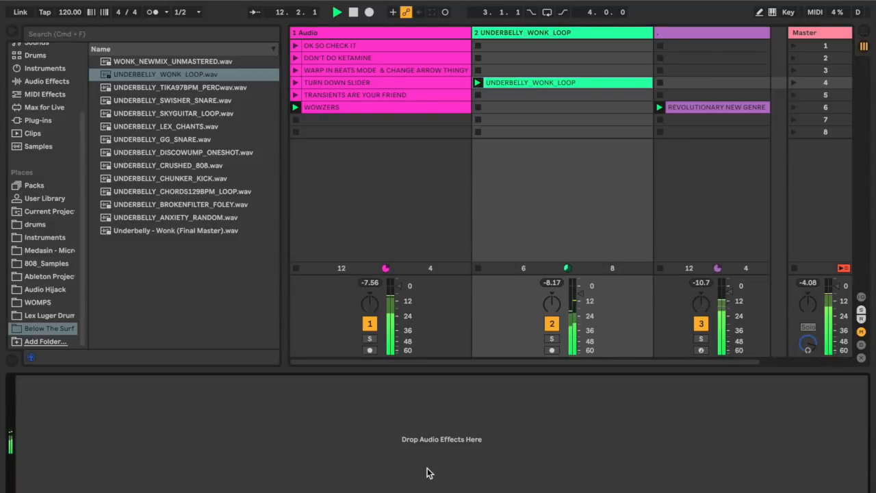
key(super+v)
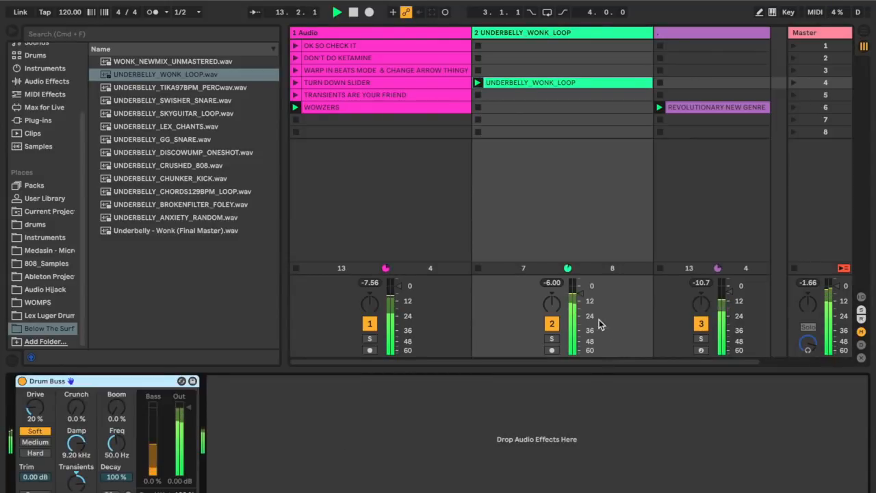
Transpose the WOWZERS clip down to -12 st.
double_click(363, 109)
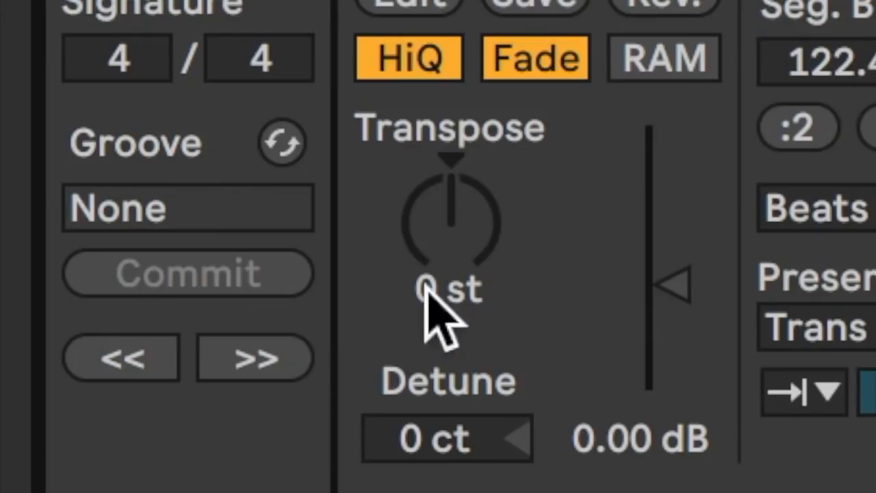
drag(484, 238, 483, 294)
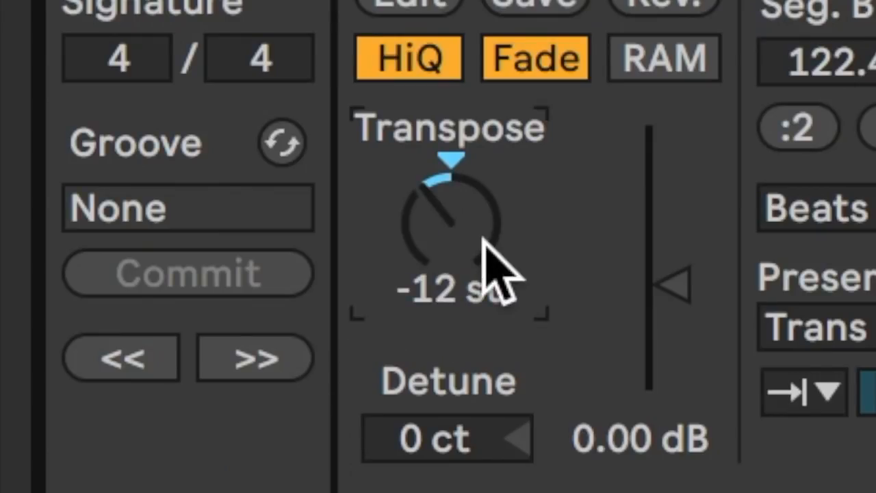